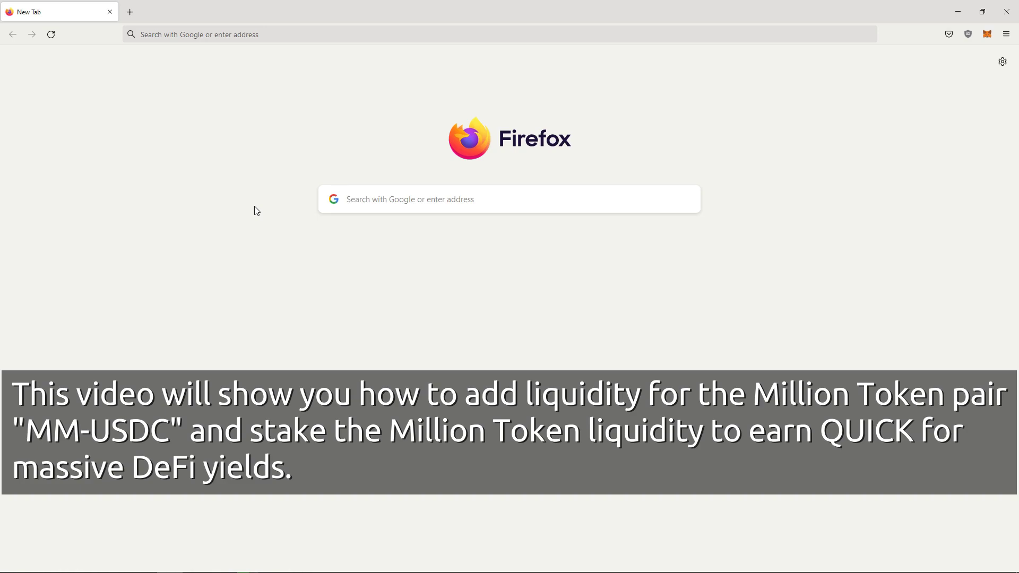
Open the quickswap.exchange website in the browser
left_click(255, 35)
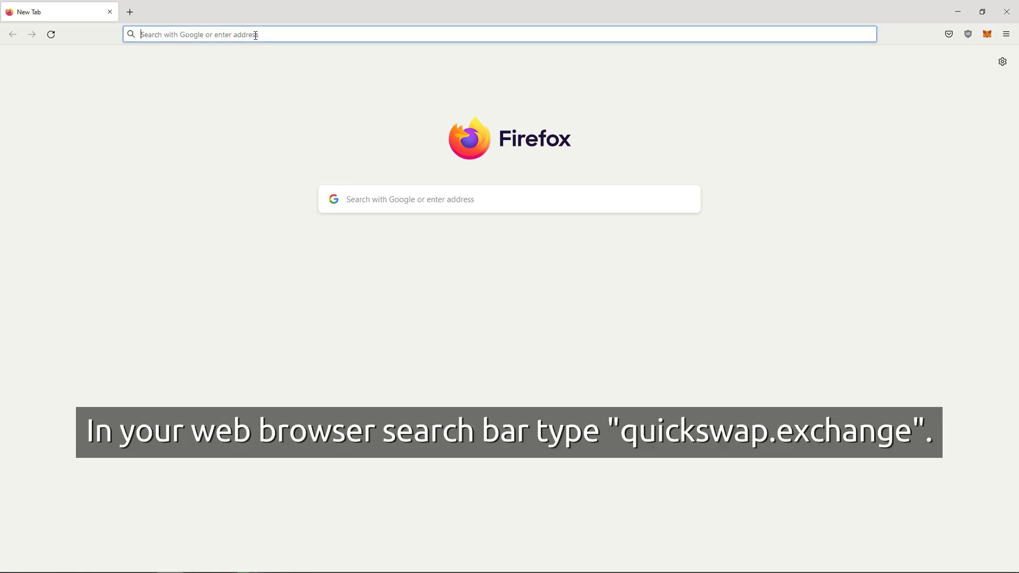
type("quicksw")
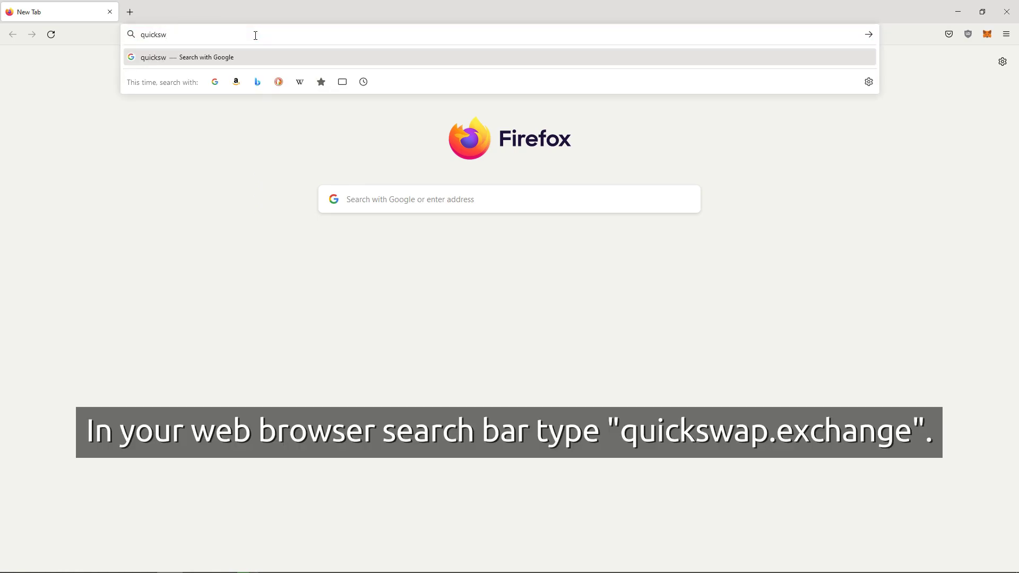
type("ap.exchange")
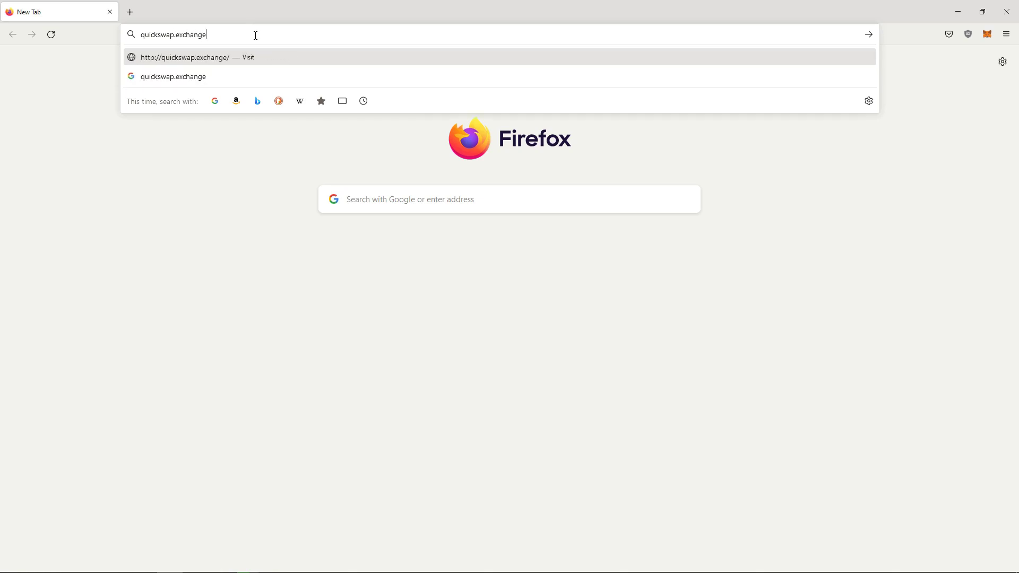
key("Return")
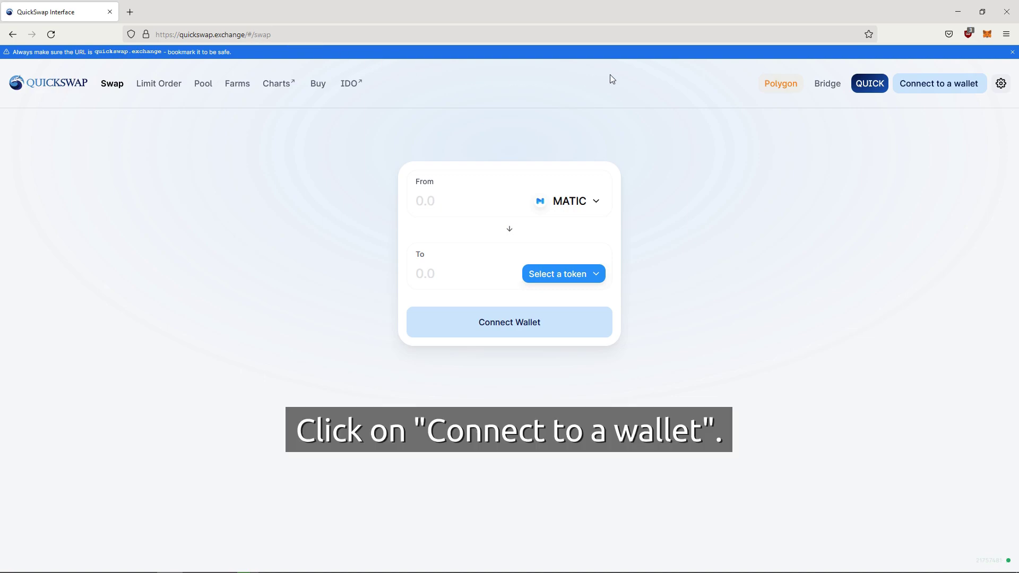
Connect the MetaMask wallet to the exchange, unlocking it with the wallet password
left_click(922, 82)
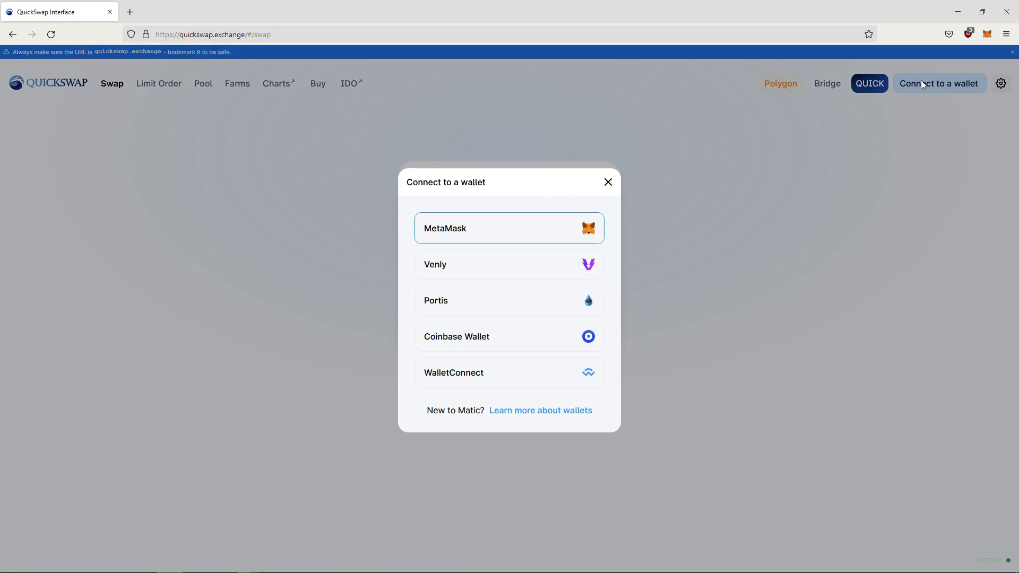
left_click(538, 224)
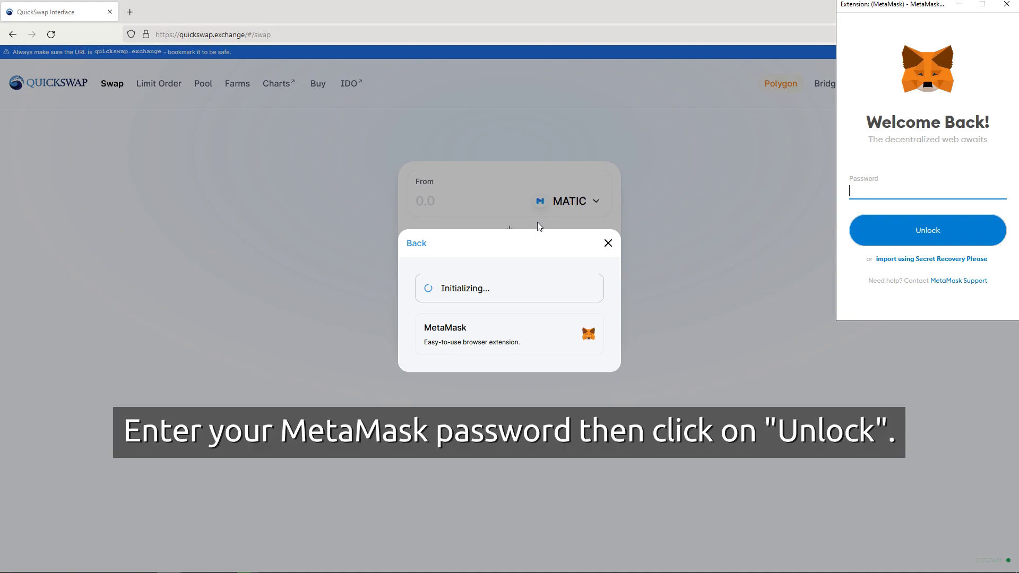
key("ctrl+v")
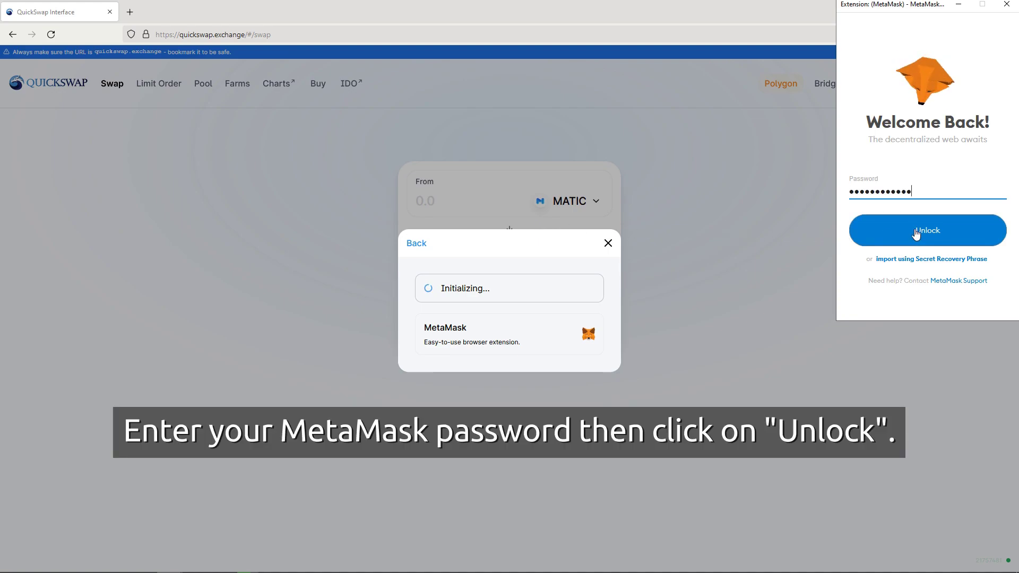
left_click(916, 233)
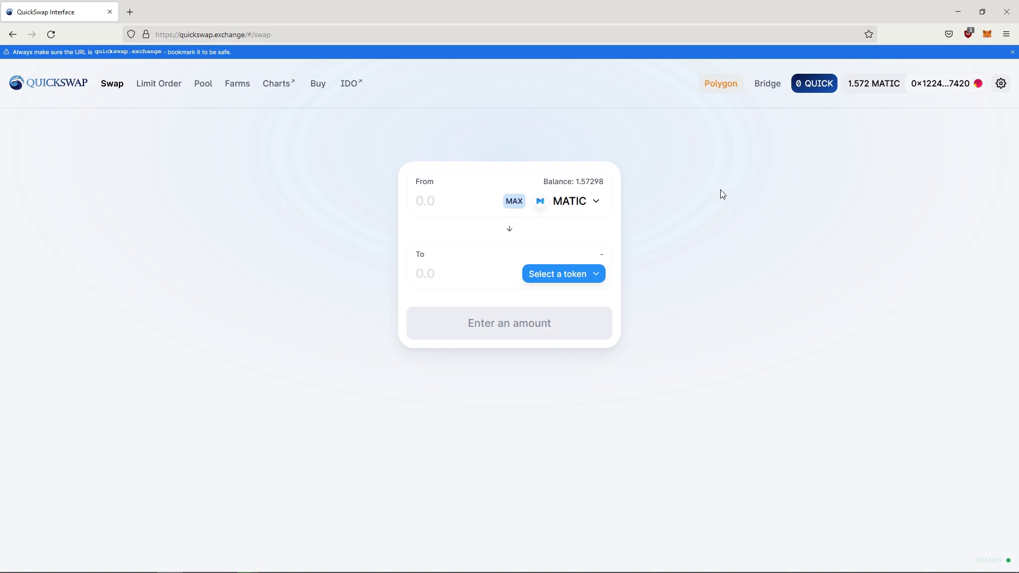
Start adding liquidity to a pool and choose MM as the first token by searching for "million"
left_click(210, 93)
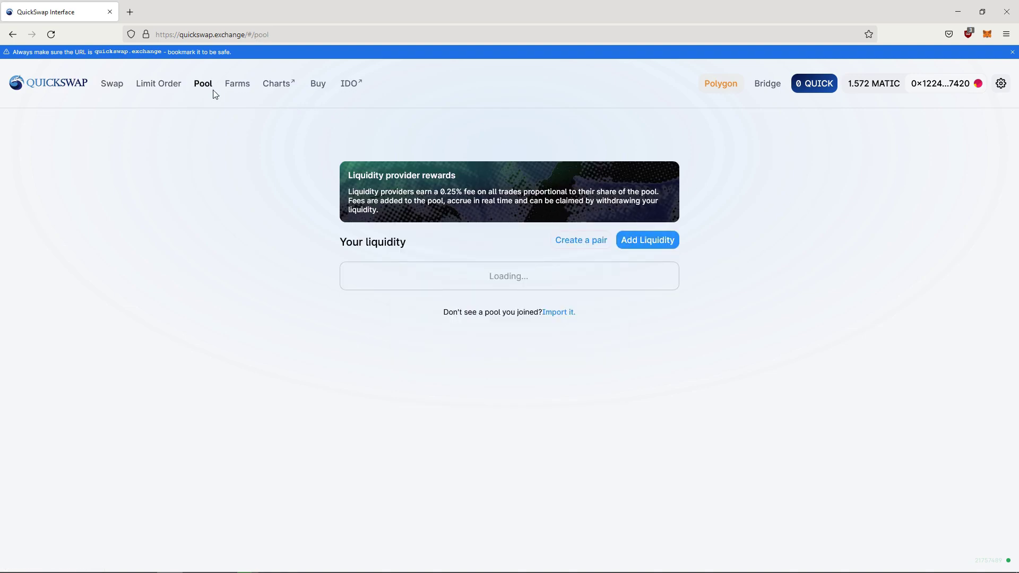
left_click(638, 242)
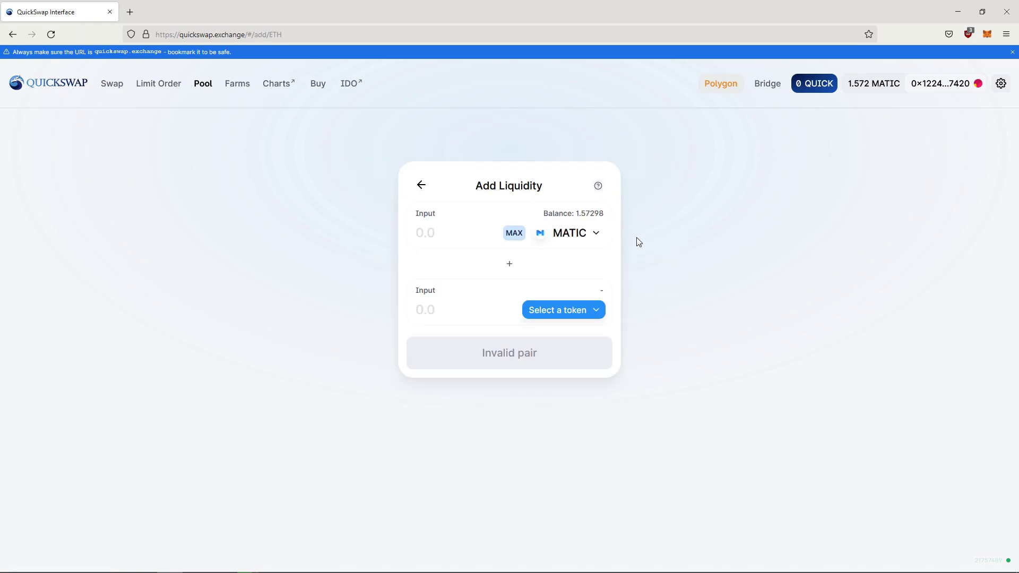
left_click(592, 234)
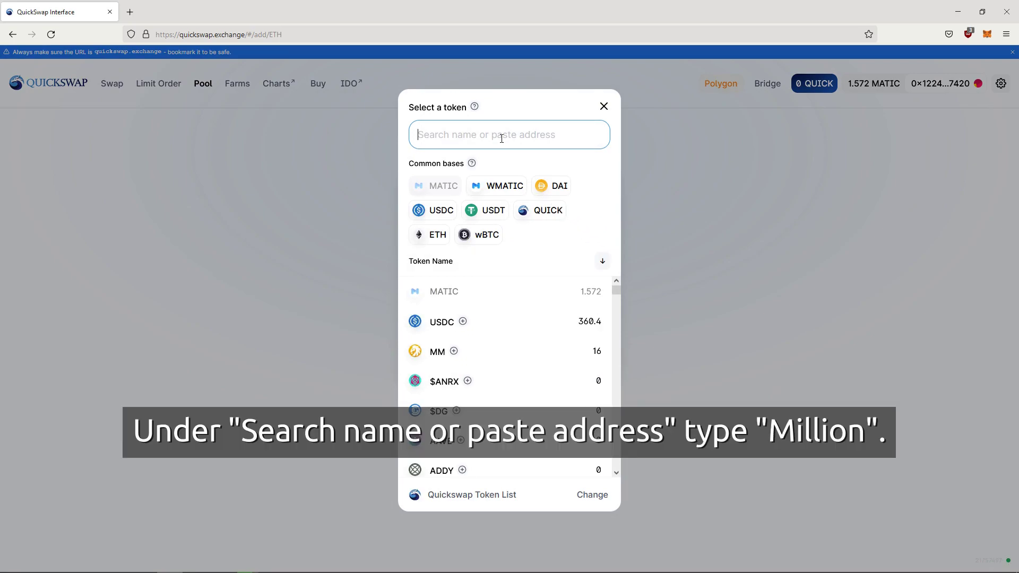
type("million")
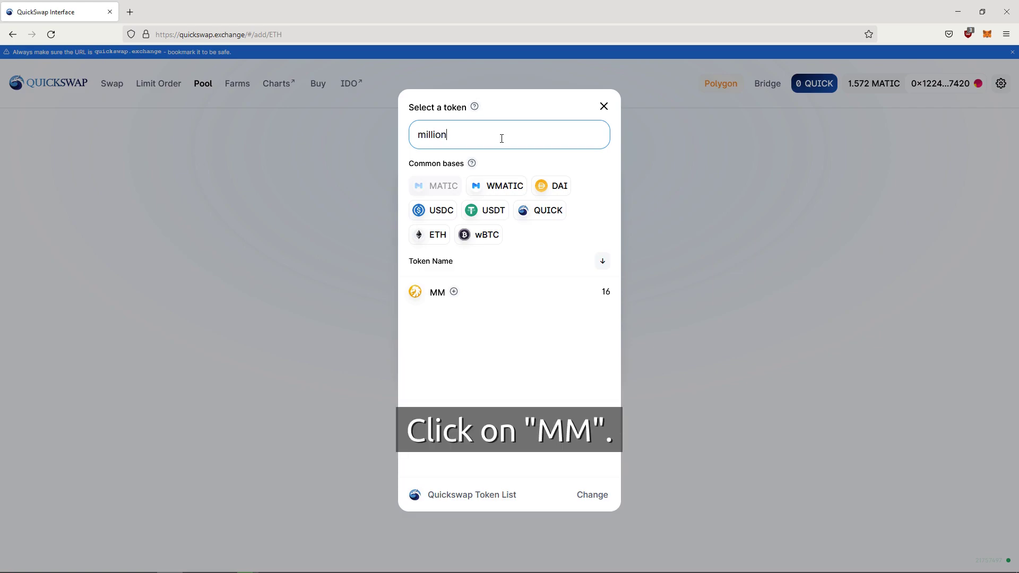
left_click(486, 290)
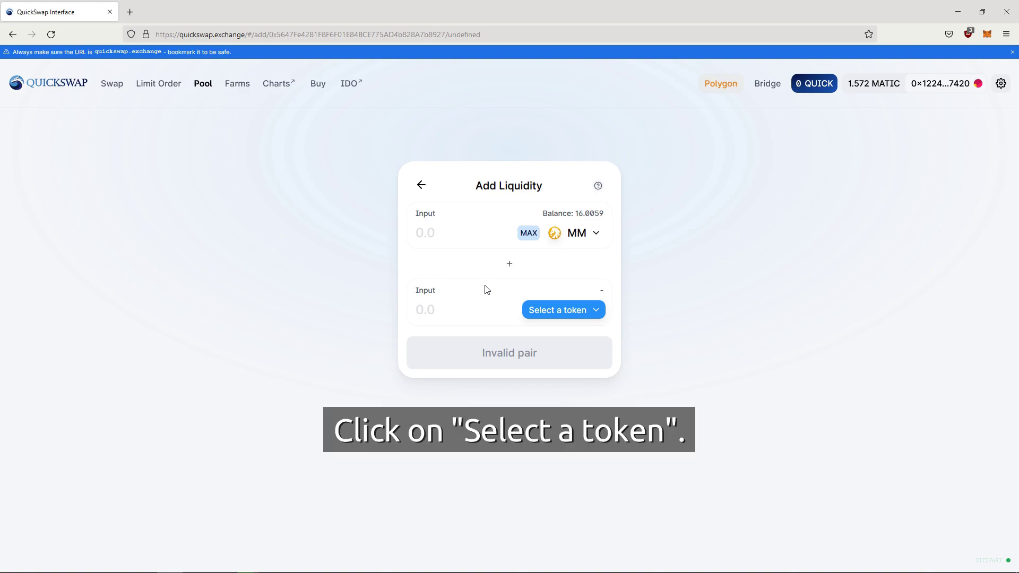
Choose USDC as the second token of the liquidity pair by searching for "USDC"
left_click(567, 313)
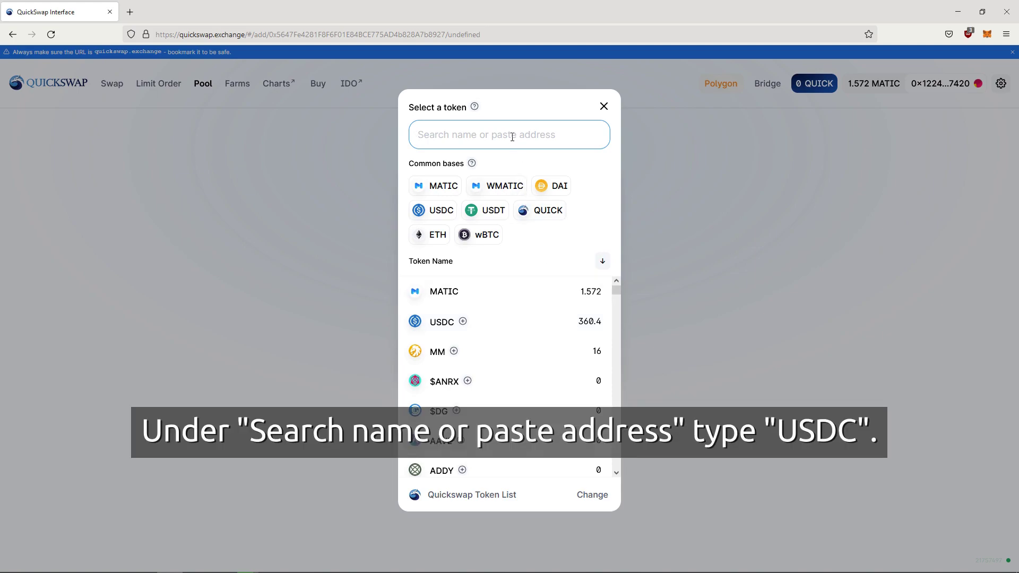
type("USDC")
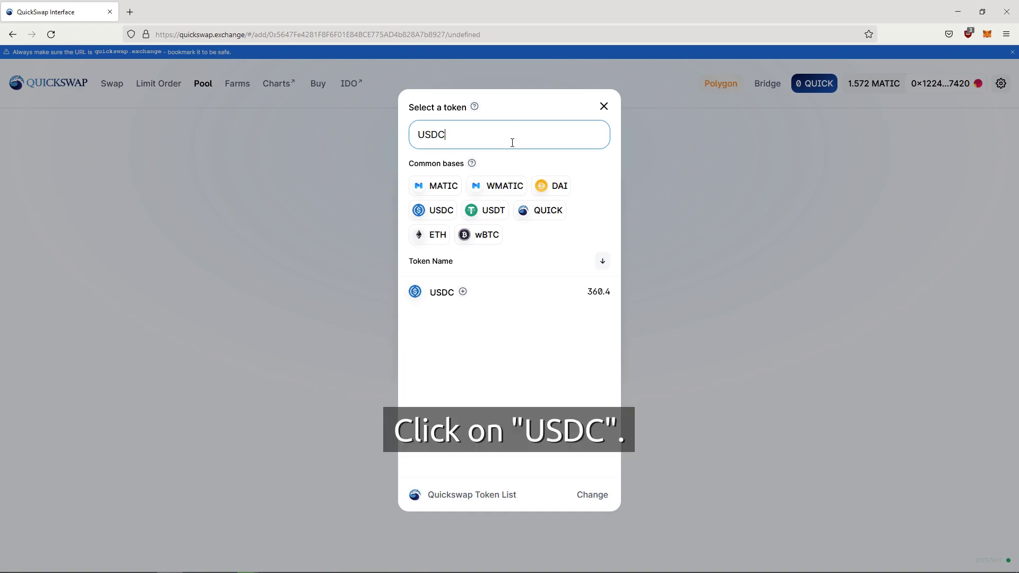
left_click(494, 293)
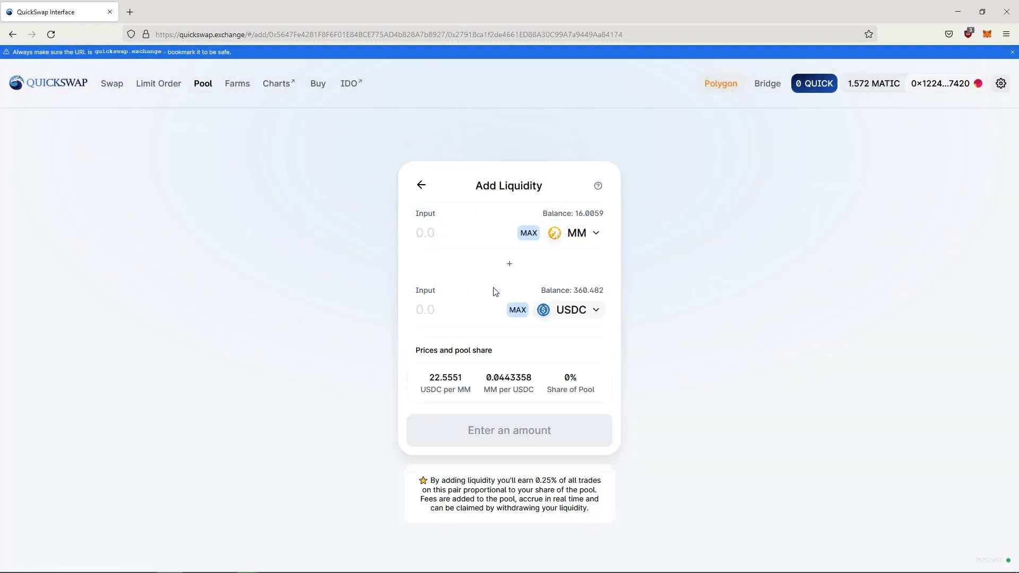
Supply the maximum USDC balance with the matching MM amount, approve the transaction in the wallet and dismiss the submission notice
left_click(516, 310)
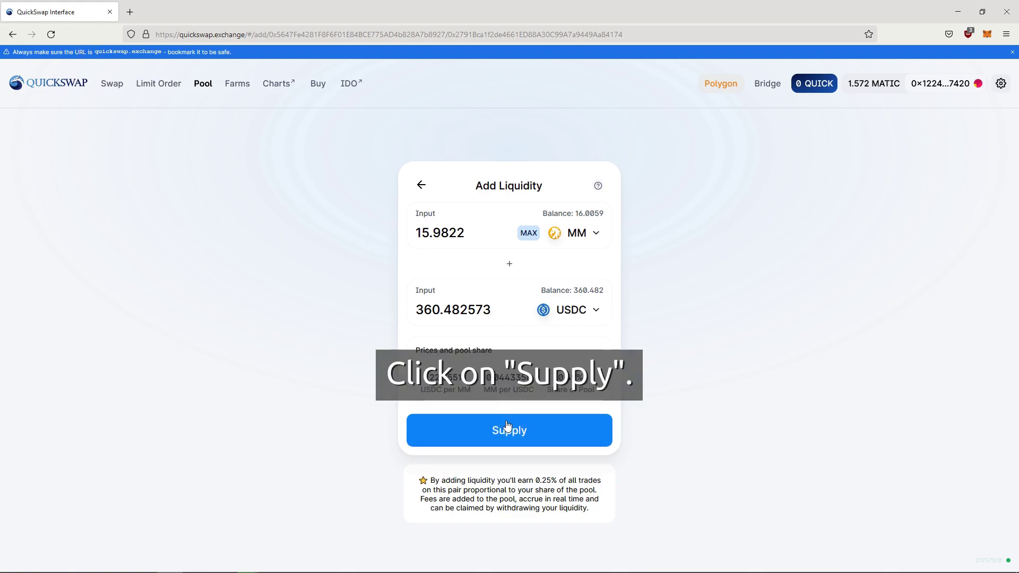
left_click(507, 429)
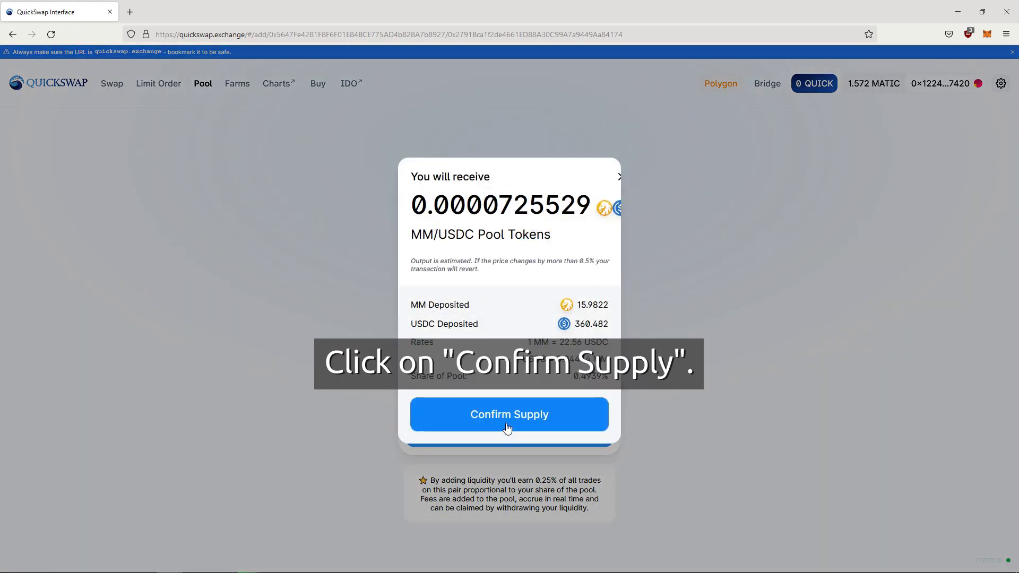
left_click(507, 429)
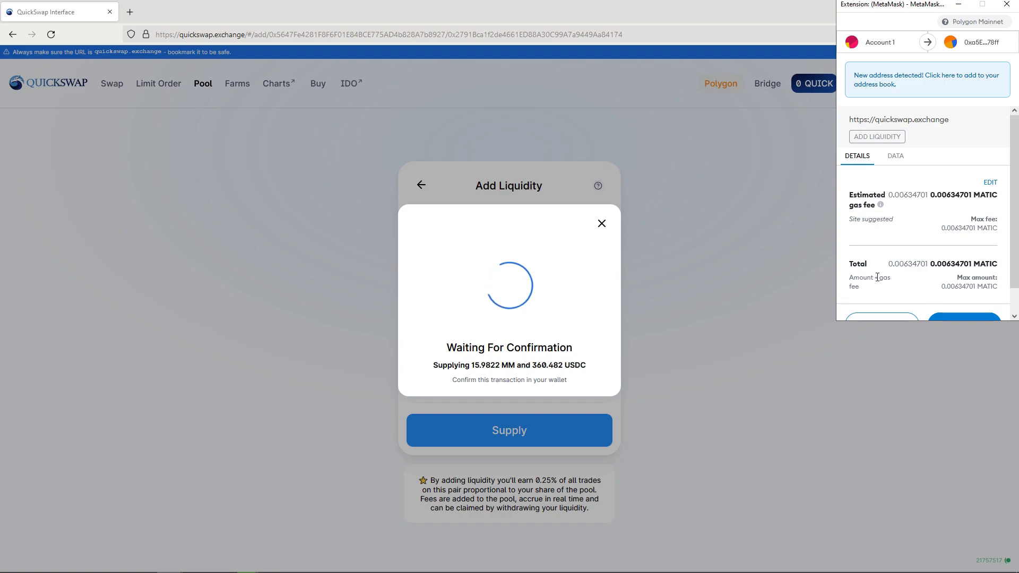
scroll(921, 272, "down", 1)
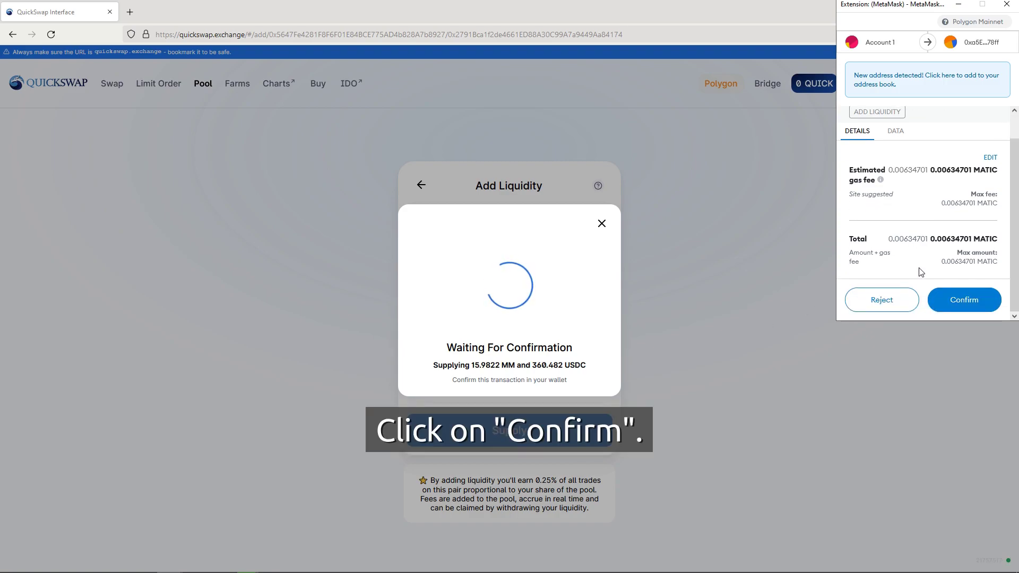
left_click(957, 300)
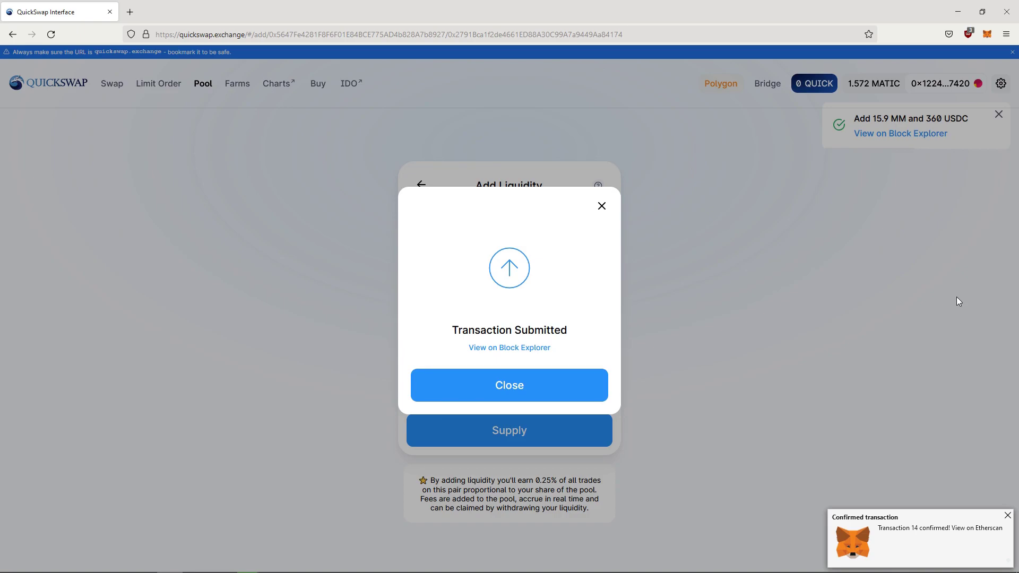
left_click(585, 385)
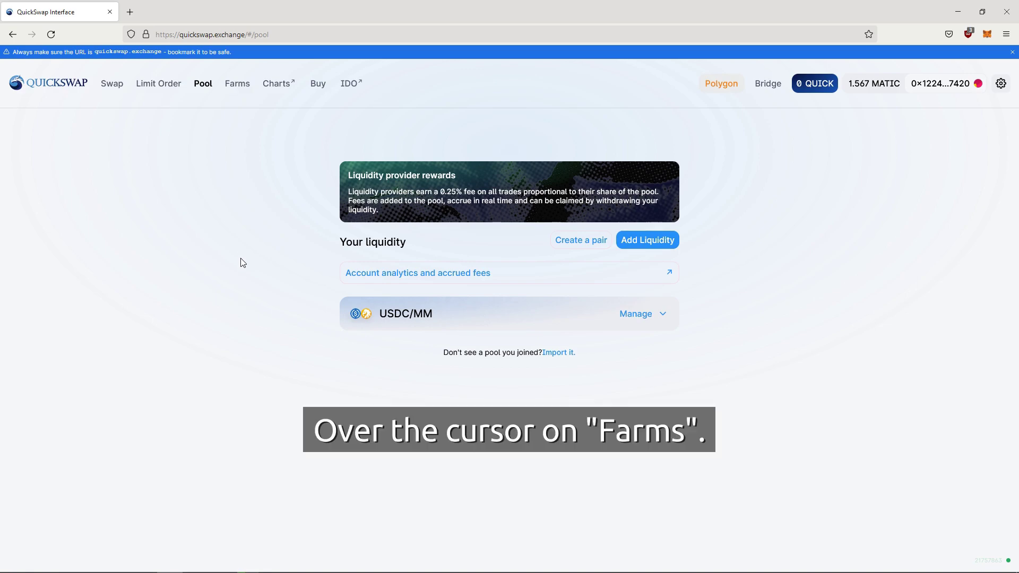
Find the MM-USDC pool in the LP Mining farms by searching for "MM" and open its deposit page
mouse_move(241, 93)
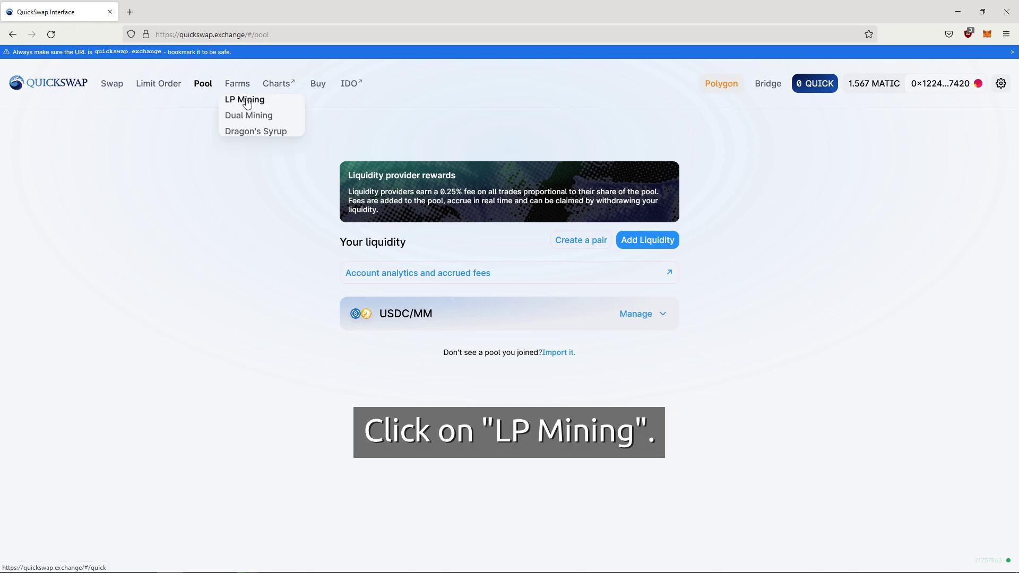
left_click(247, 100)
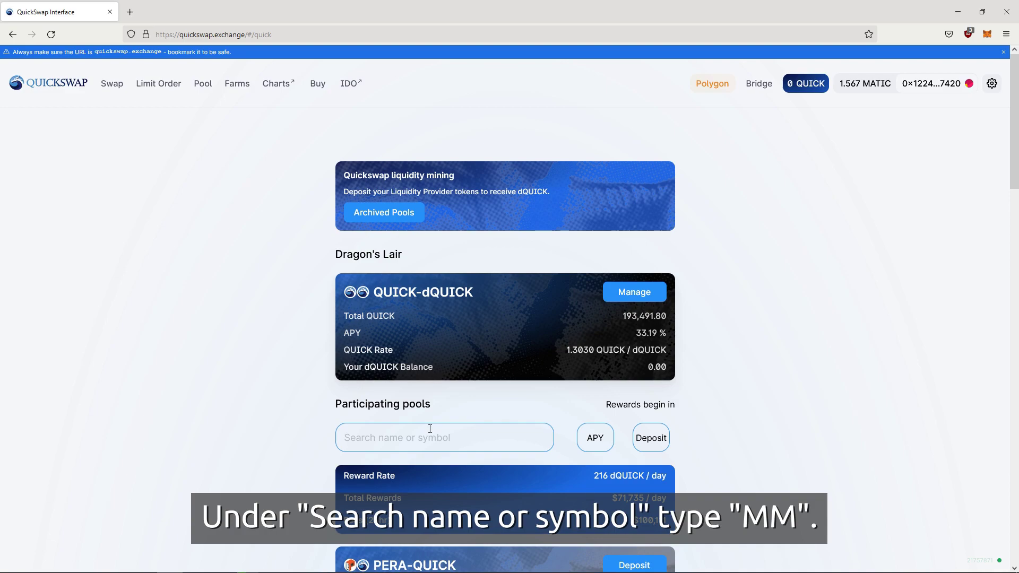
type("MM")
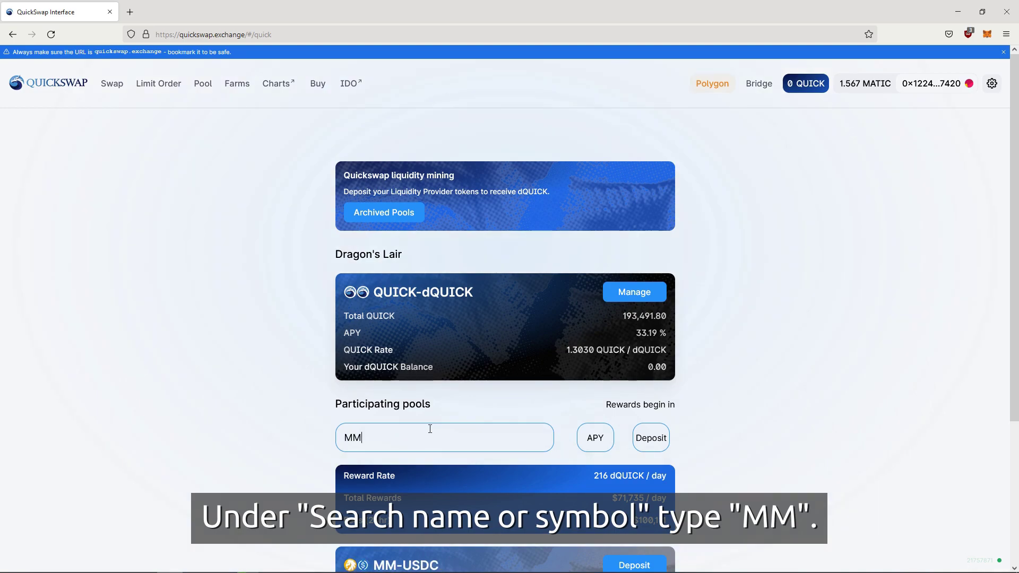
scroll(430, 430, "down", 3)
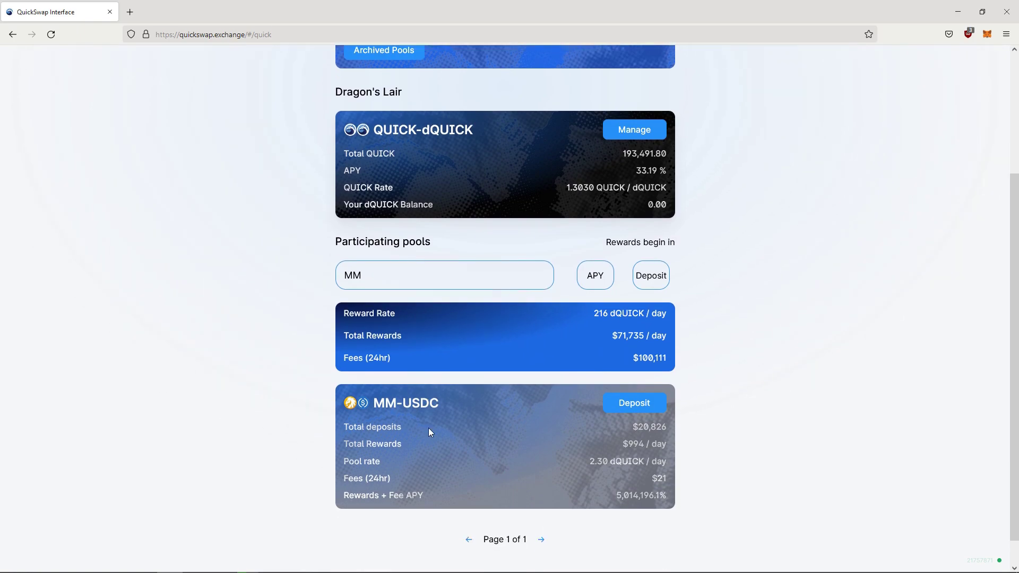
scroll(430, 432, "down", 1)
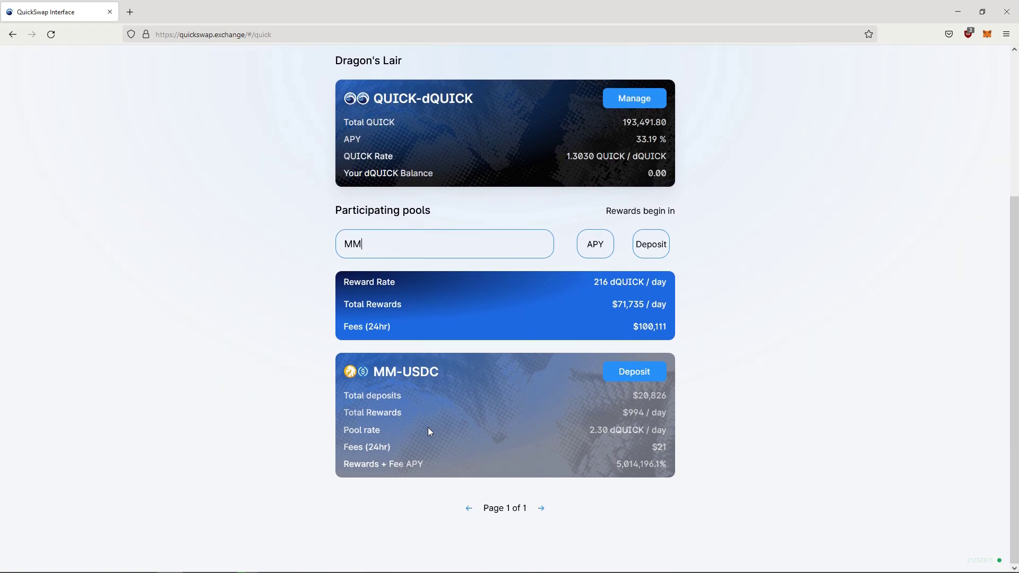
left_click(627, 371)
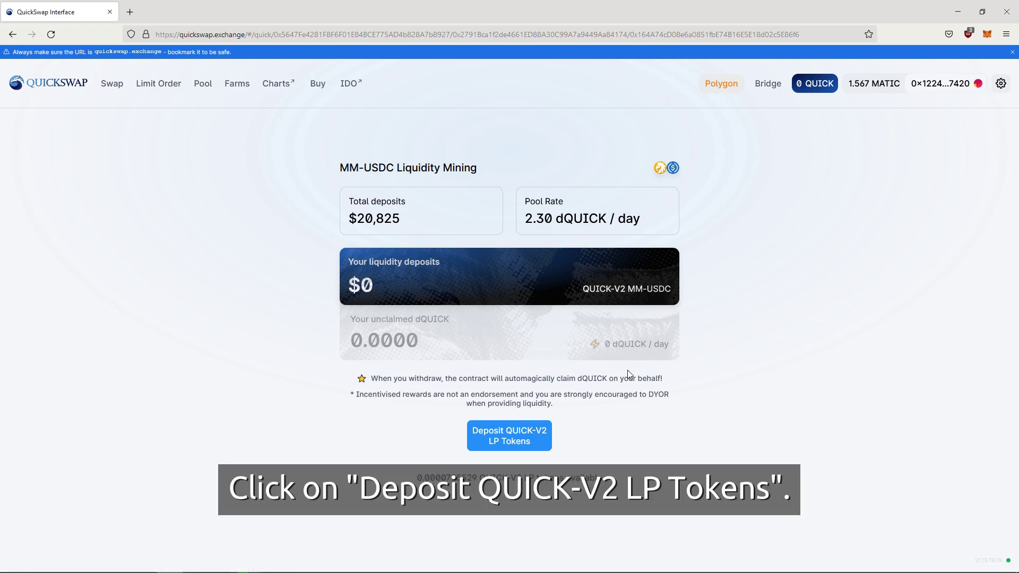
Set the LP token deposit to the maximum available amount and approve it by signing the wallet's signature request
left_click(516, 433)
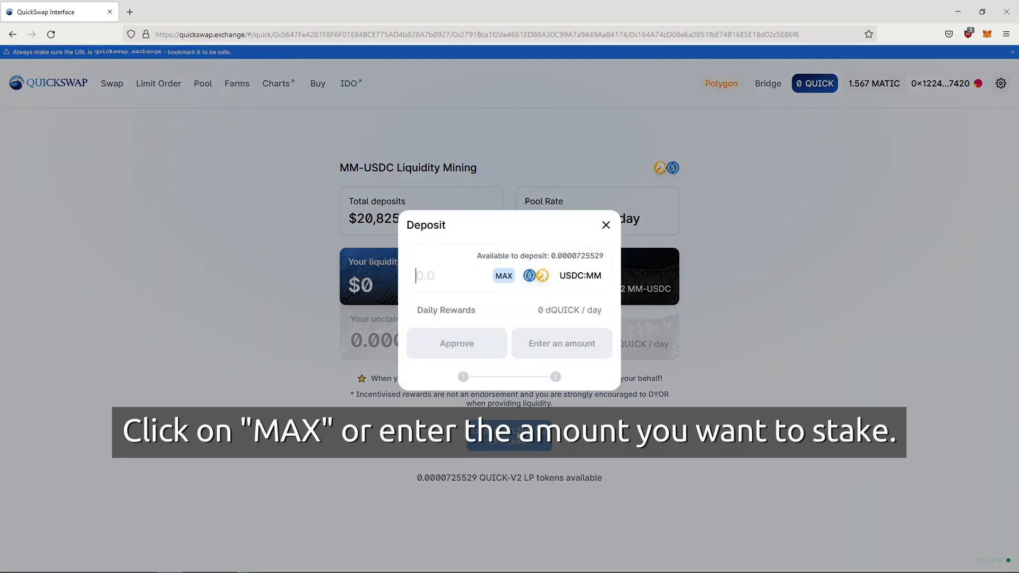
left_click(503, 276)
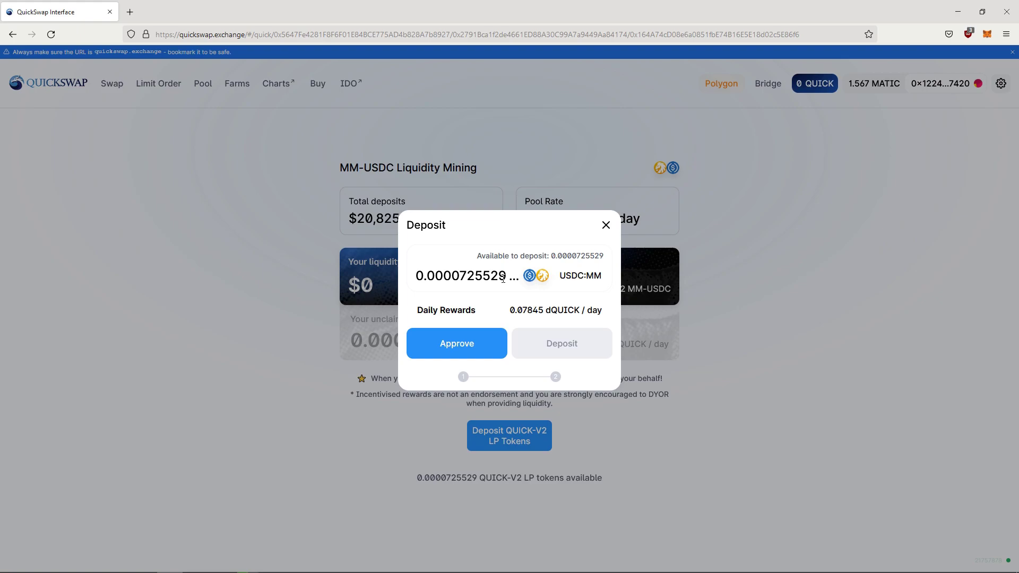
left_click(468, 340)
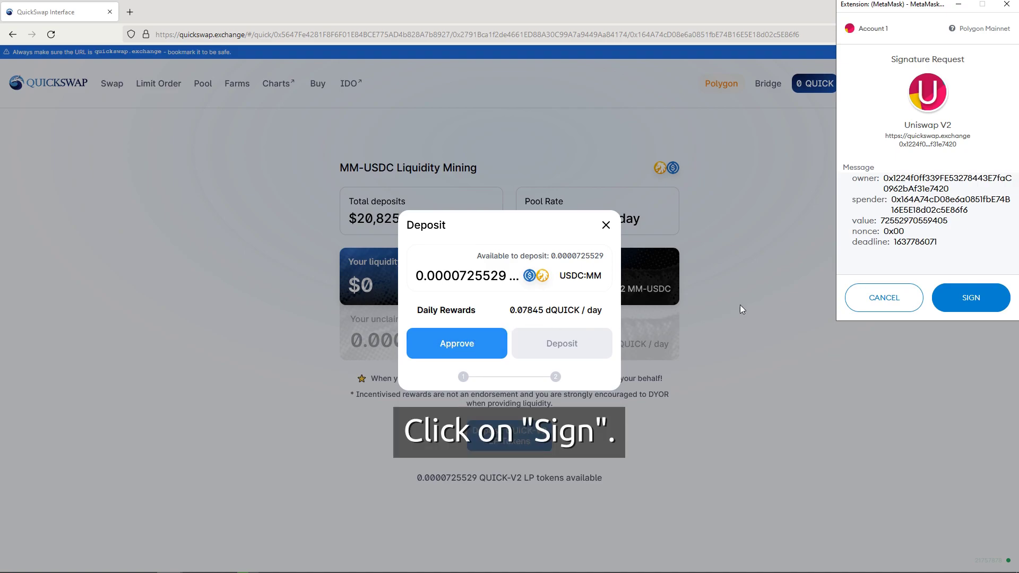
left_click(954, 299)
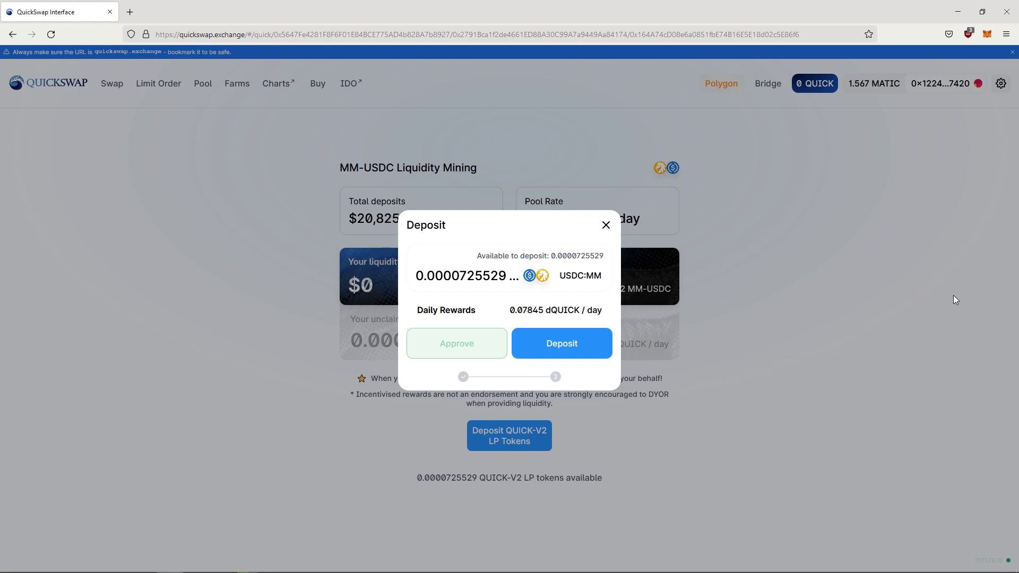
Deposit the approved LP tokens into the MM-USDC farm, confirm the transaction in the wallet and dismiss the submission notice
left_click(563, 347)
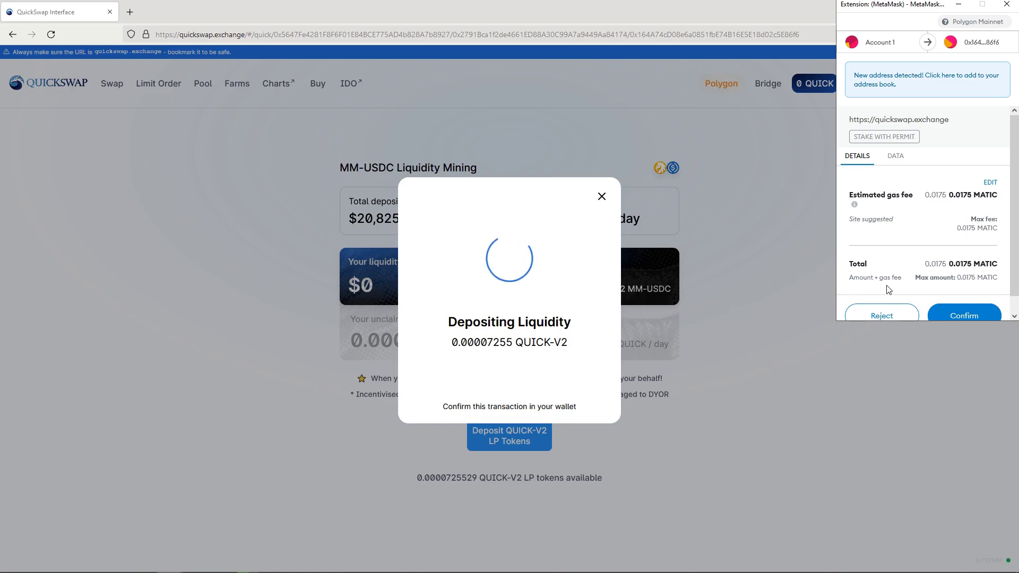
scroll(953, 285, "down", 1)
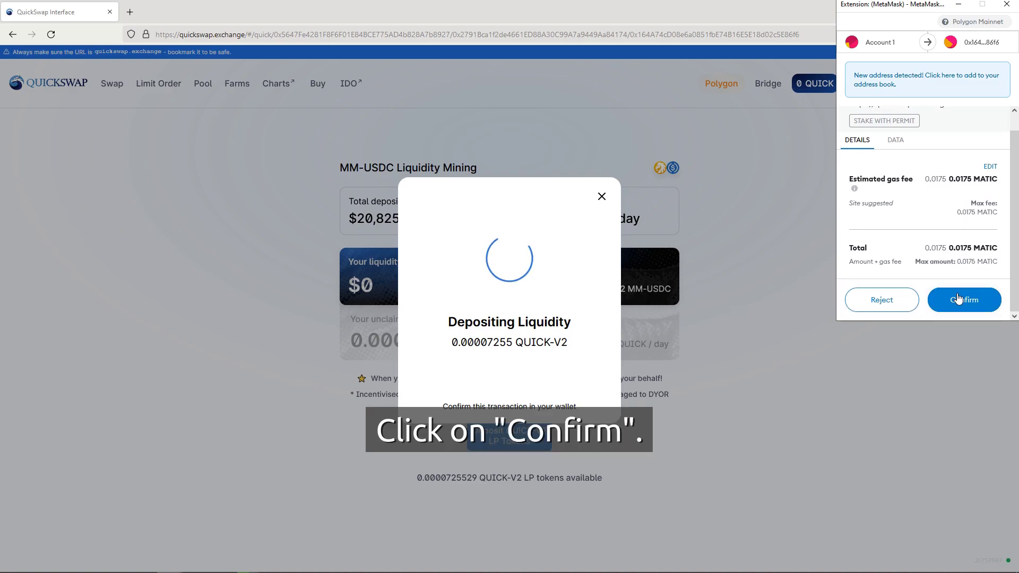
left_click(958, 299)
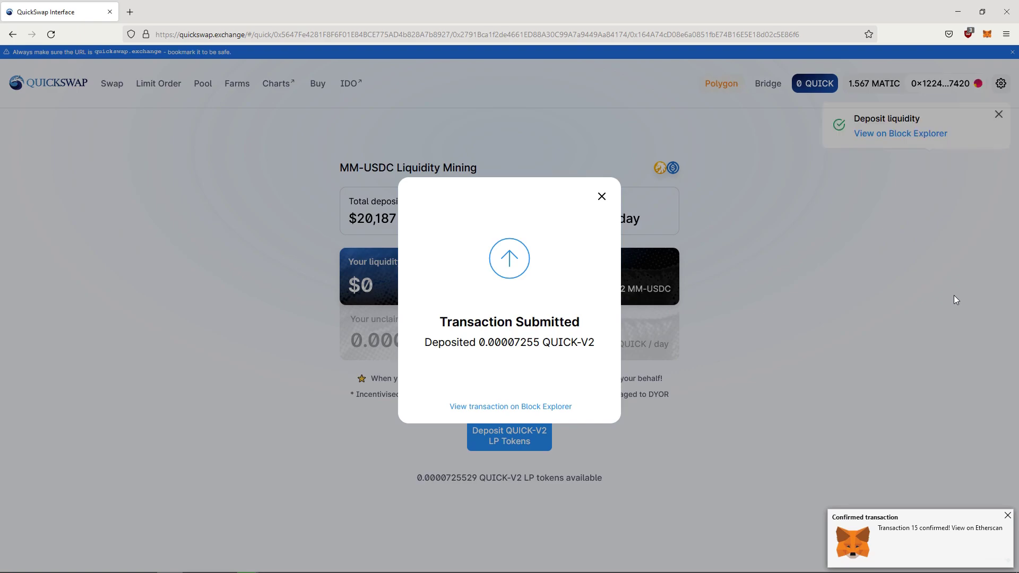
left_click(601, 198)
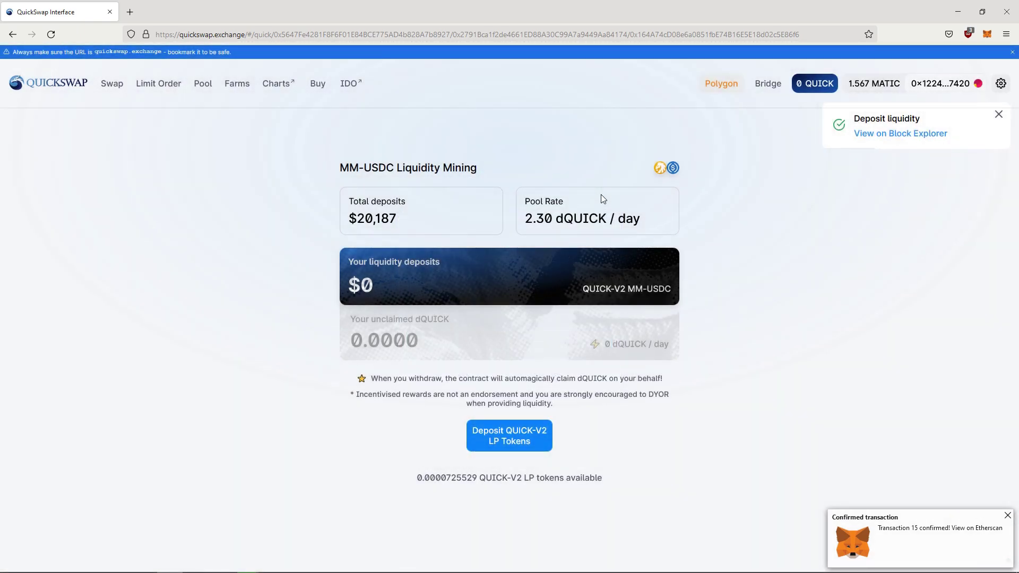